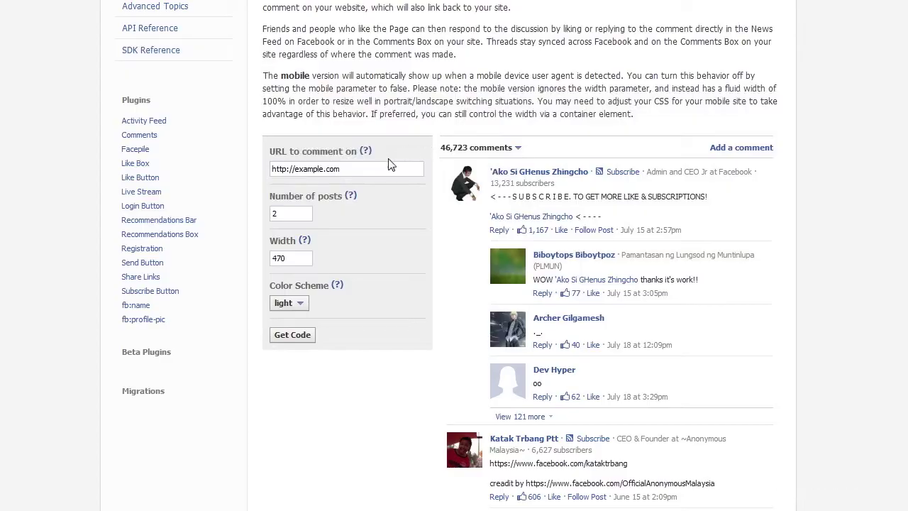
click(375, 169)
drag(381, 169, 297, 176)
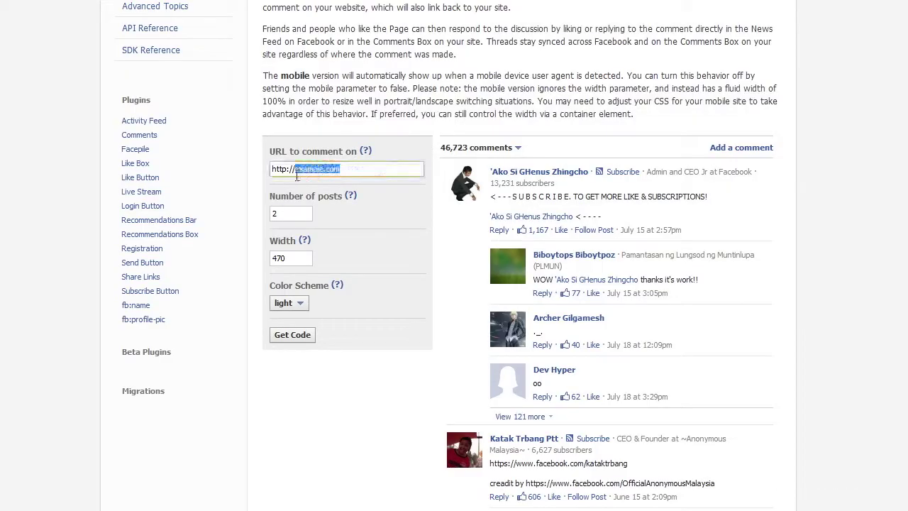
text(yourwebs)
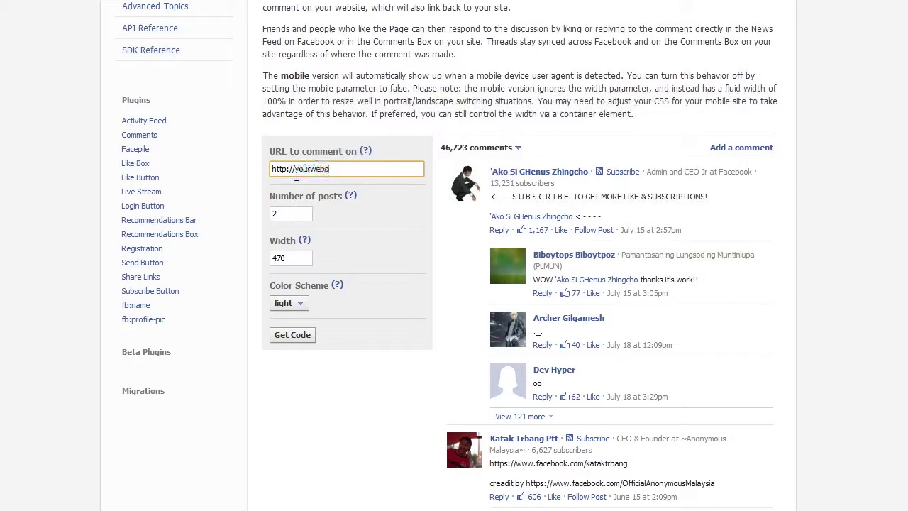
text(itename.com)
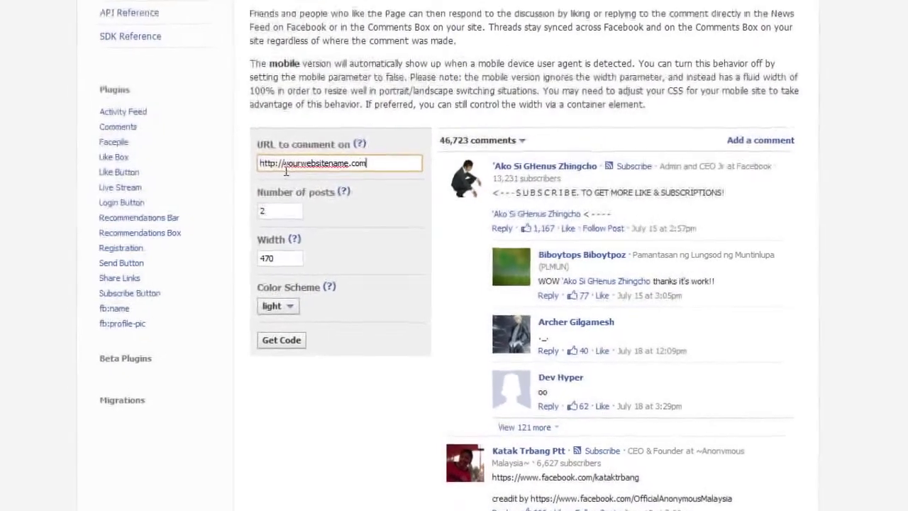
drag(367, 164, 286, 176)
text(Thehe)
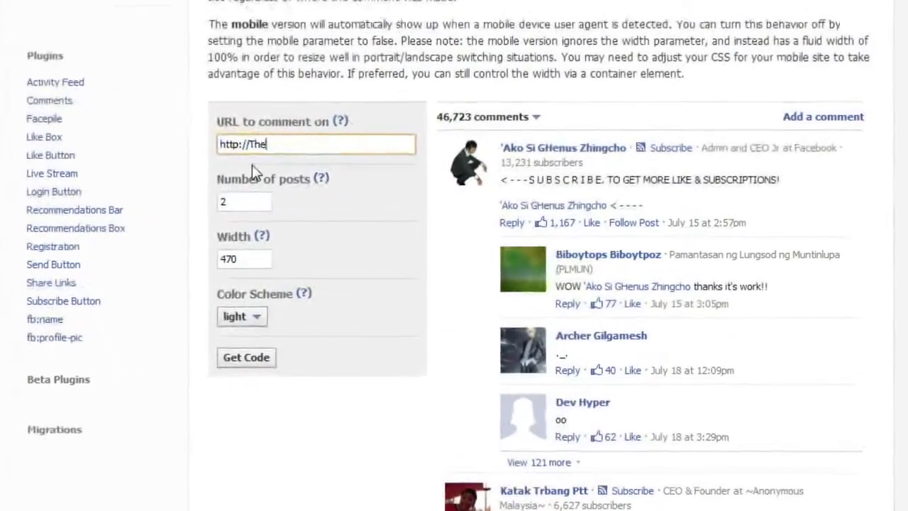
text(lptimes.)
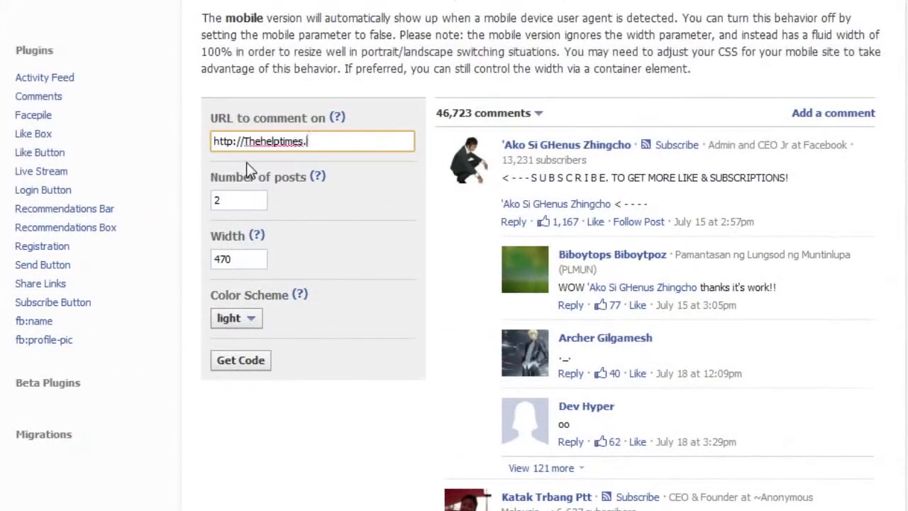
text(com)
- Change the number of posts from 2 to 1 and the width from 470 to 700
click(259, 200)
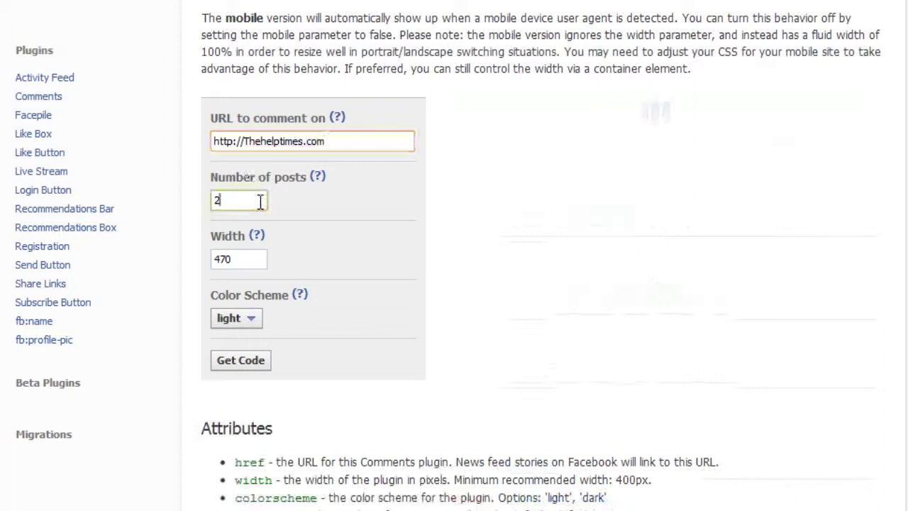
key(BackSpace)
text(1)
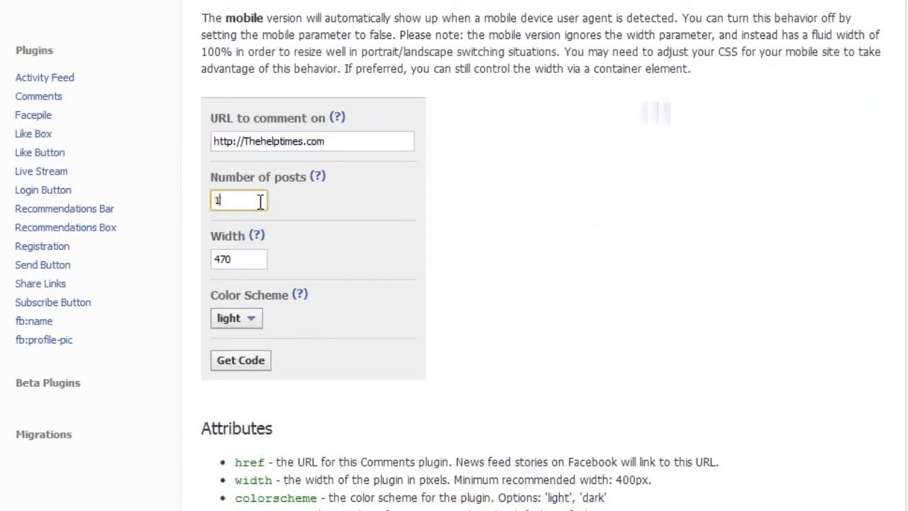
double_click(257, 257)
text(700)
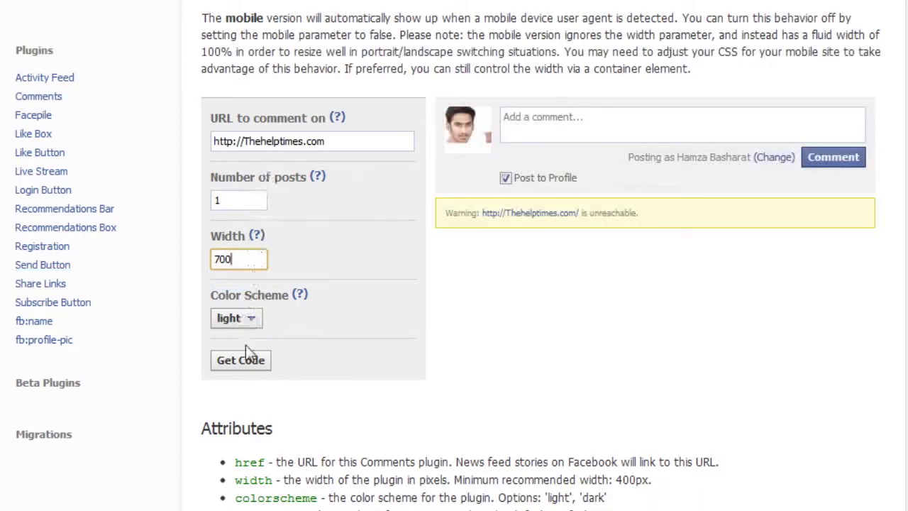
- Preview the dark colour scheme, then set it back to light
click(256, 319)
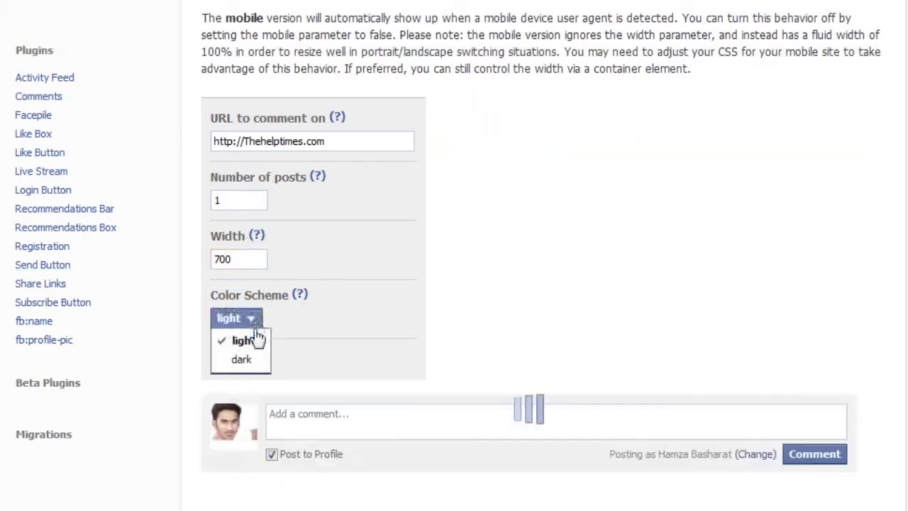
click(257, 358)
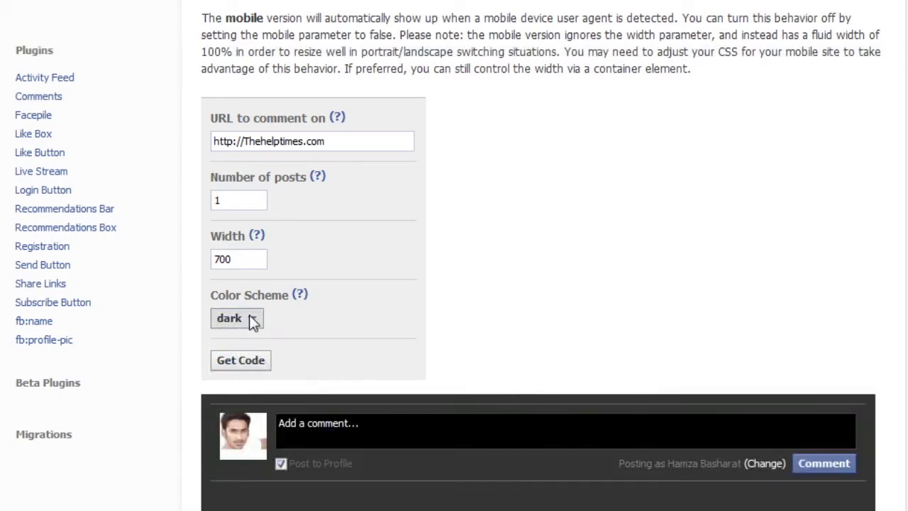
click(253, 322)
click(253, 348)
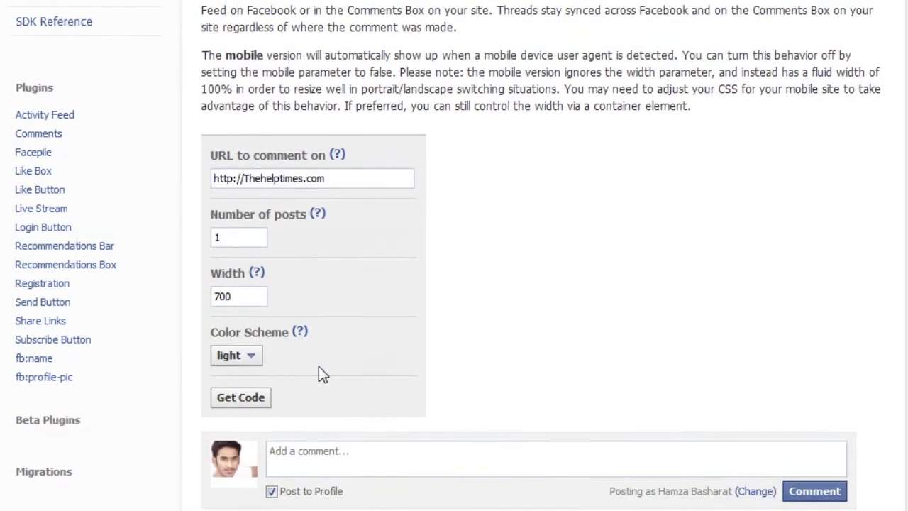
- Generate the Comments plugin code and select the whole JavaScript SDK snippet
click(241, 408)
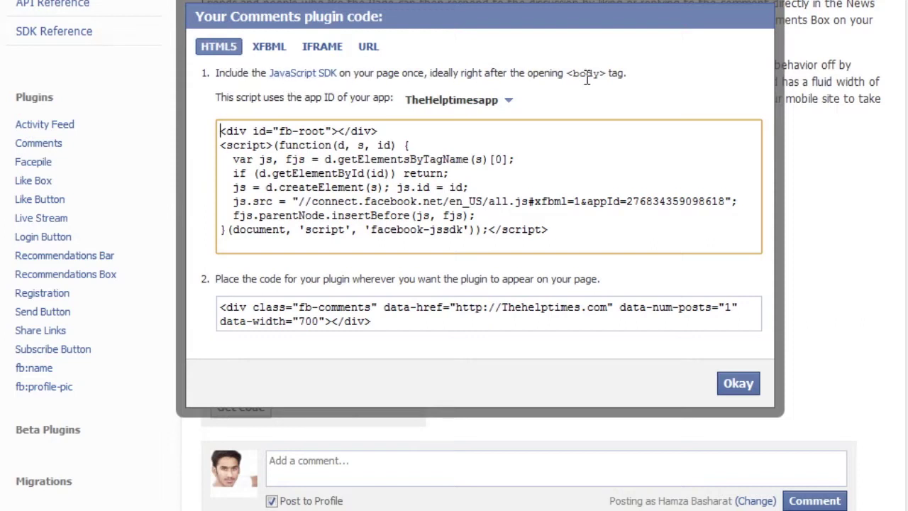
drag(632, 72, 562, 105)
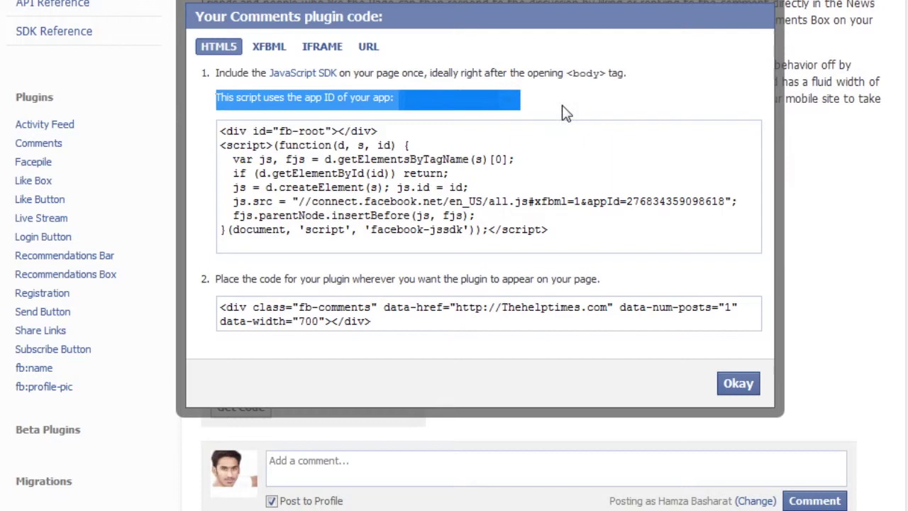
click(562, 105)
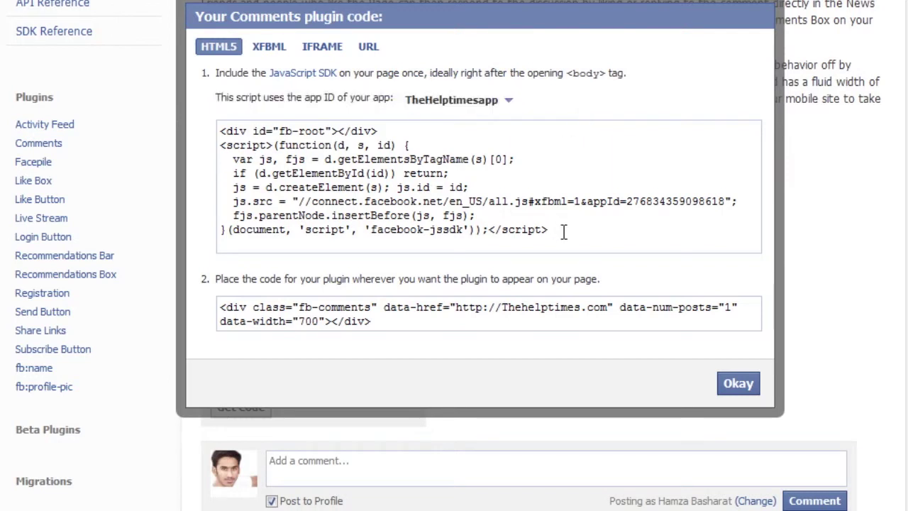
drag(564, 232, 216, 130)
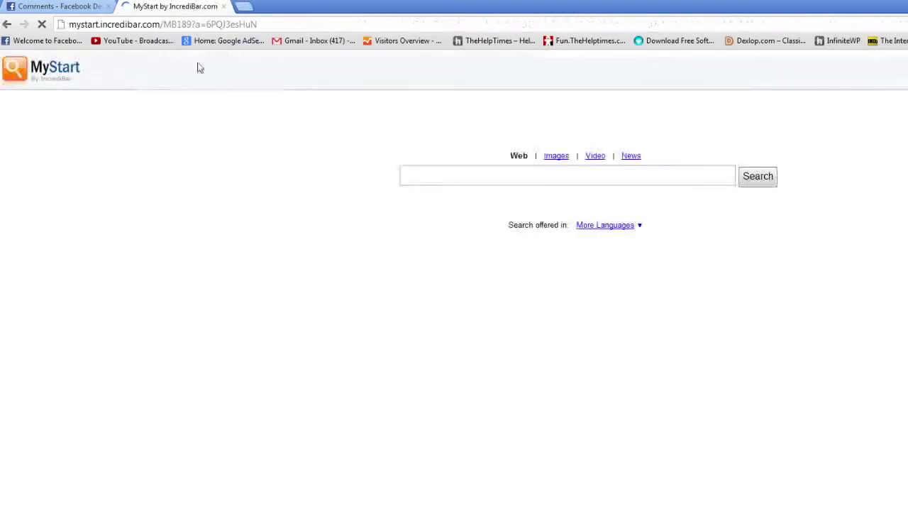
- Go to the thehelptimes.com WordPress admin and open the Thesis Design Options page
click(230, 25)
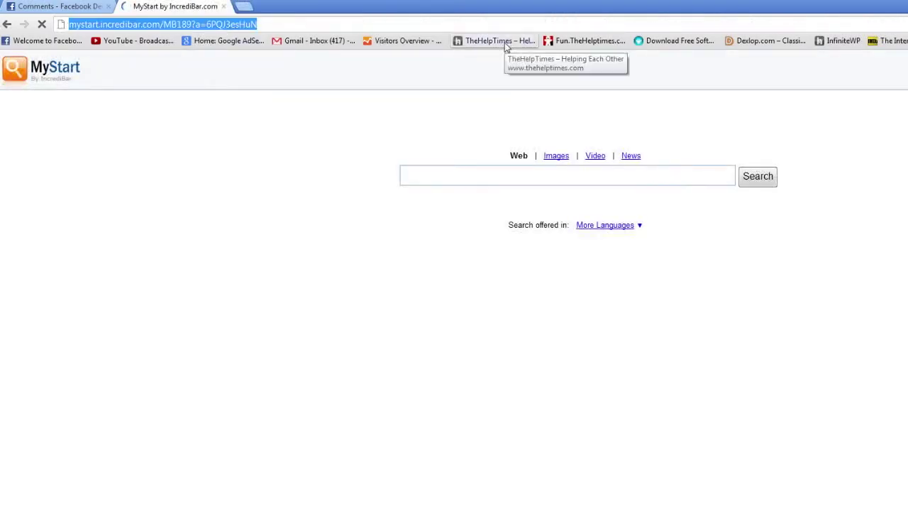
text(the)
key(Down)
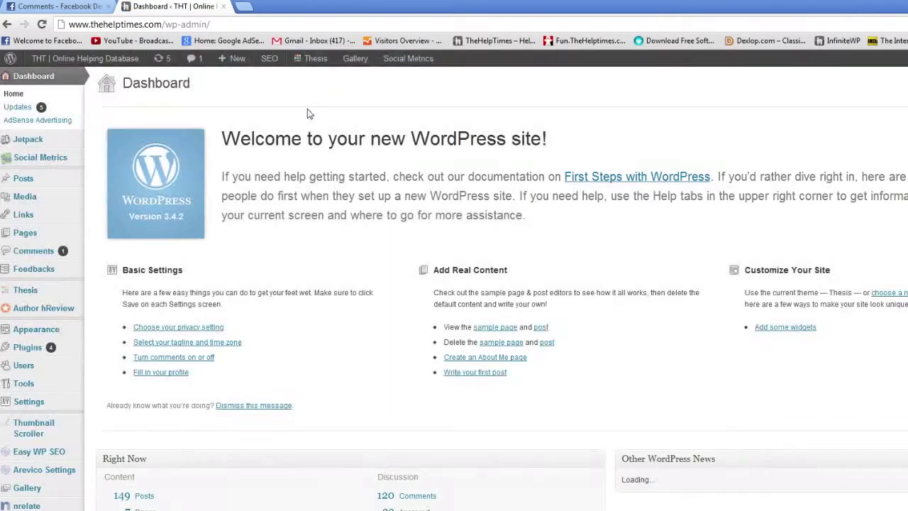
mouse_move(81, 287)
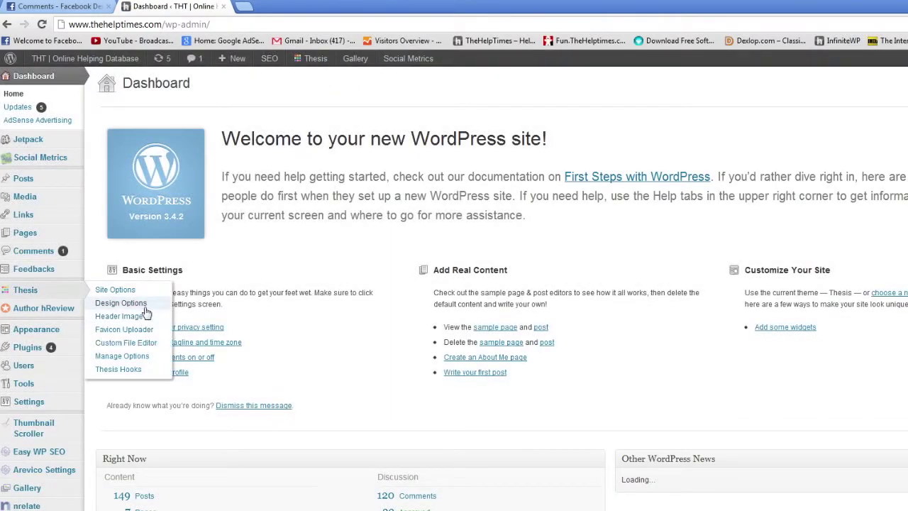
click(146, 306)
- Paste the Facebook SDK script into the Thesis Embedded Scripts box and save the design options
click(158, 306)
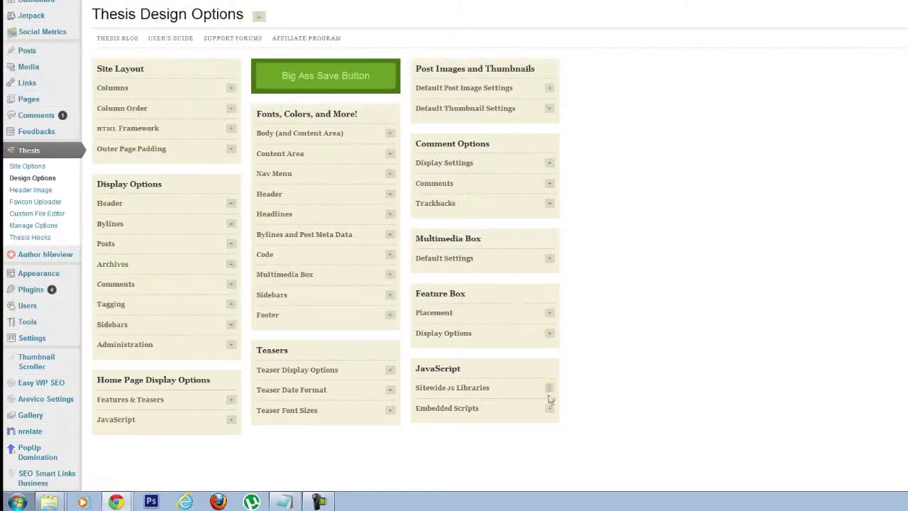
click(551, 408)
scroll(531, 416, down, 1)
click(482, 402)
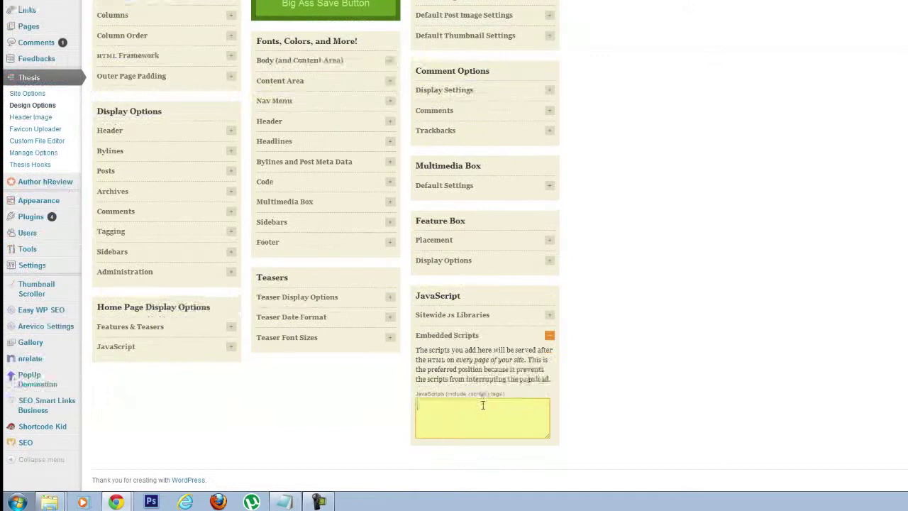
right_click(482, 403)
click(519, 313)
scroll(447, 352, up, 1)
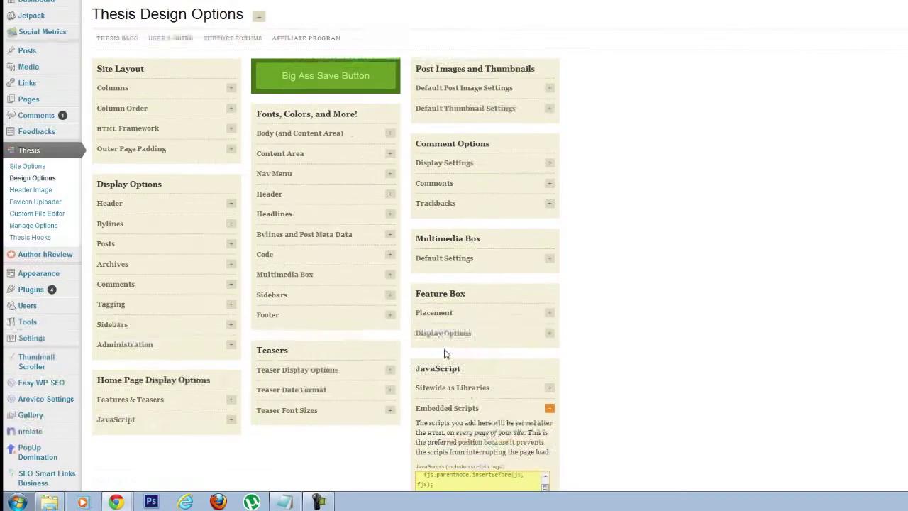
click(346, 91)
scroll(507, 170, down, 1)
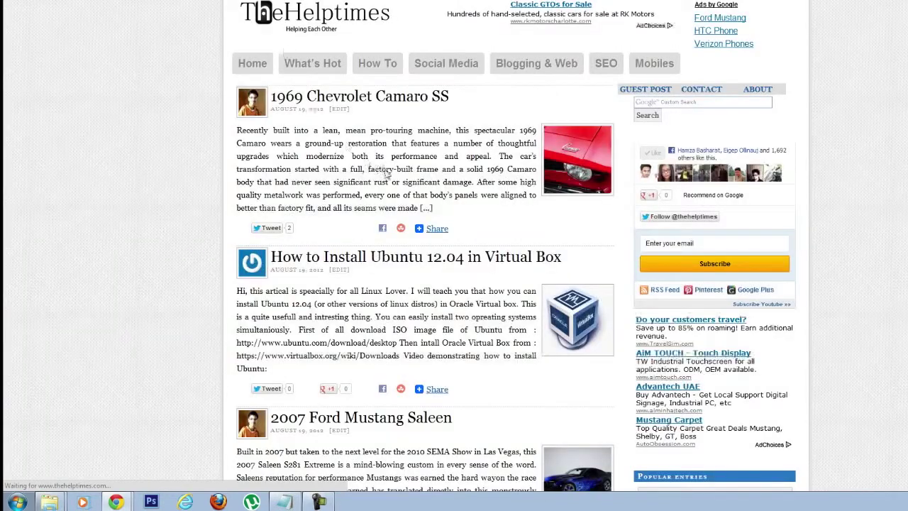
- Scroll the Ubuntu 12.04 Virtual Box article down to its comments and Leave a Comment box
scroll(386, 171, down, 3)
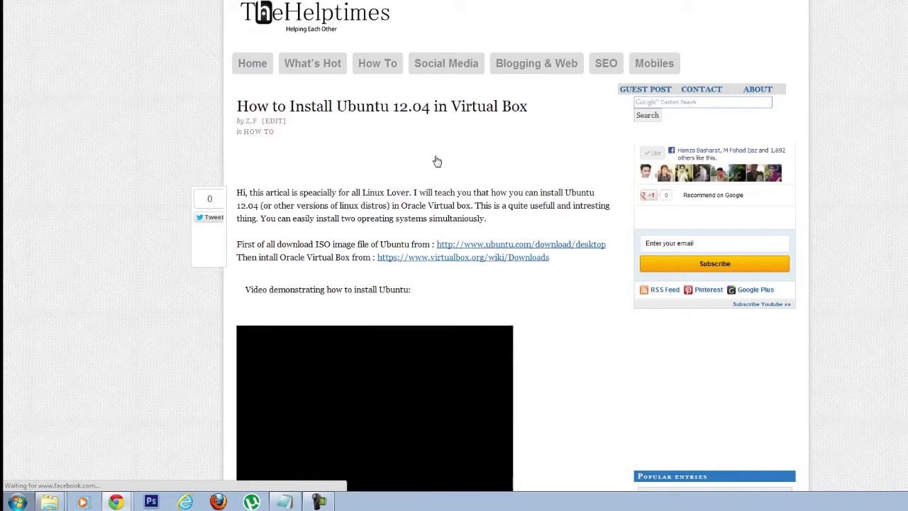
scroll(558, 186, down, 2)
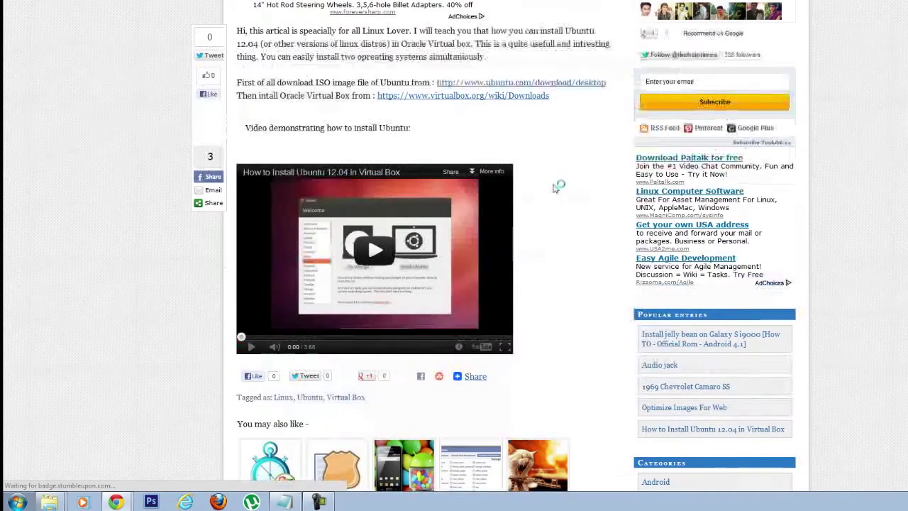
scroll(556, 186, down, 4)
scroll(539, 196, down, 3)
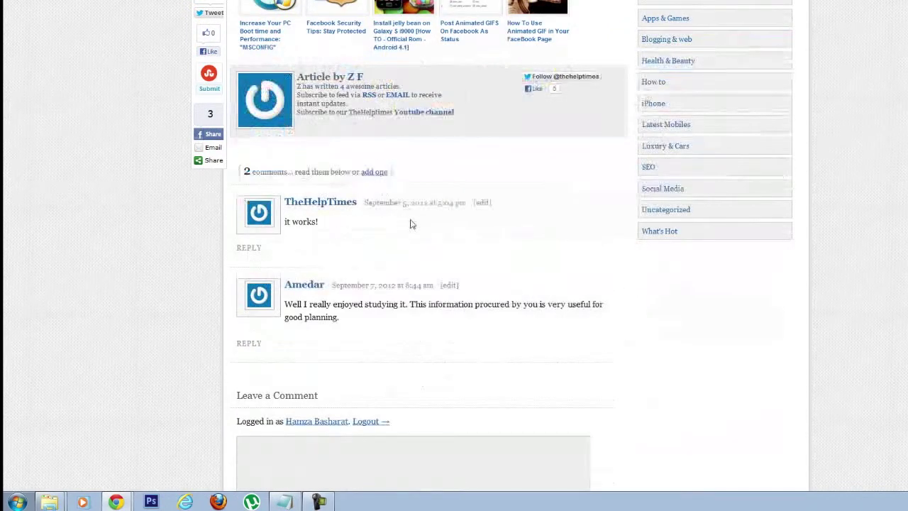
scroll(412, 230, down, 1)
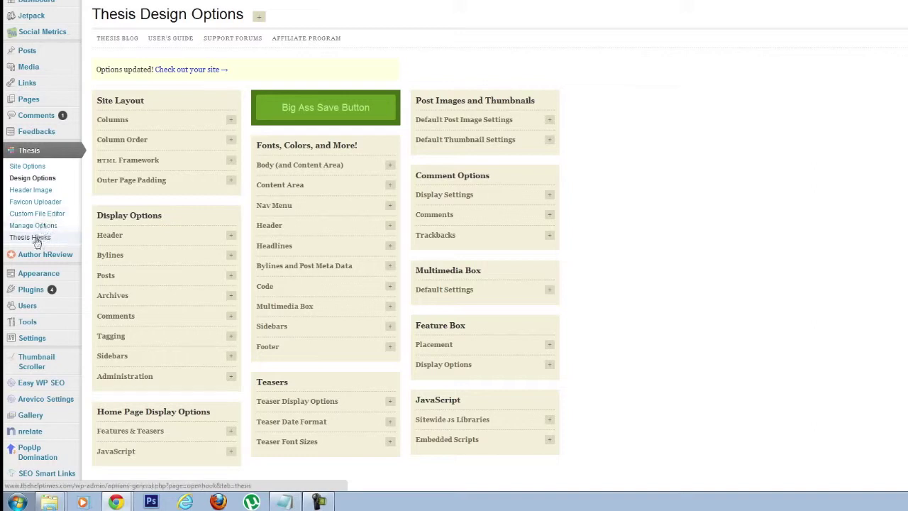
- Open Thesis Hooks and select the thesis_hook_before_comment_meta hook
click(32, 238)
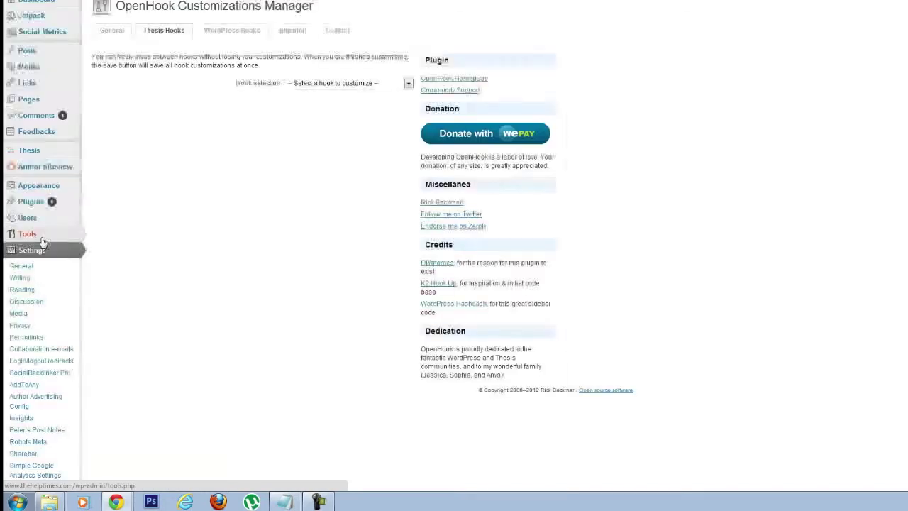
click(387, 84)
scroll(374, 213, down, 8)
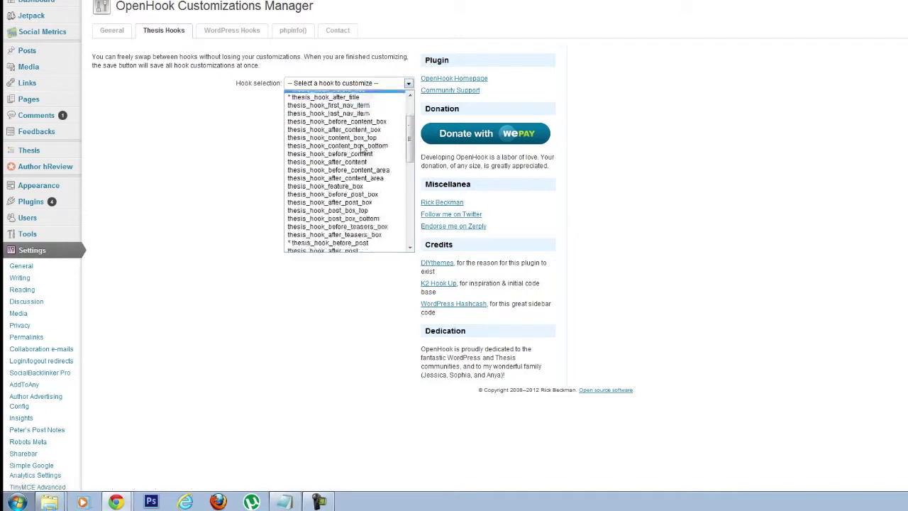
scroll(374, 216, down, 5)
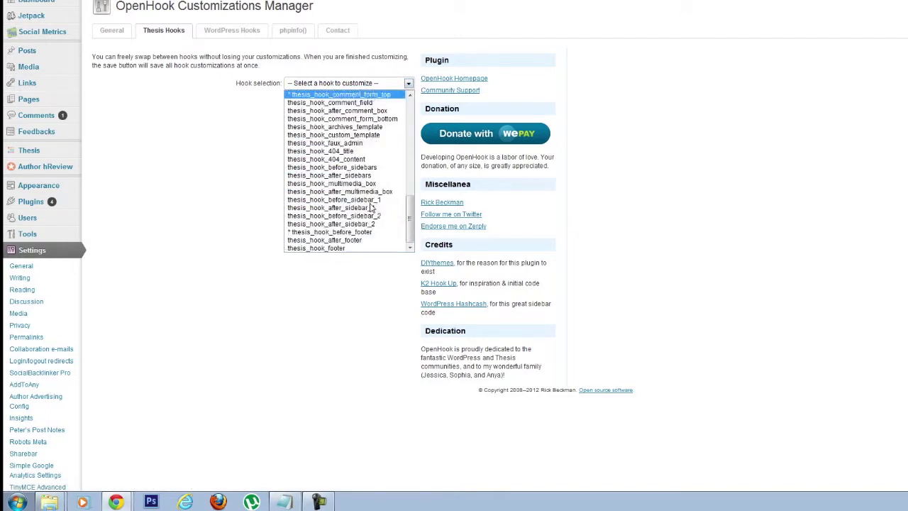
scroll(374, 213, up, 5)
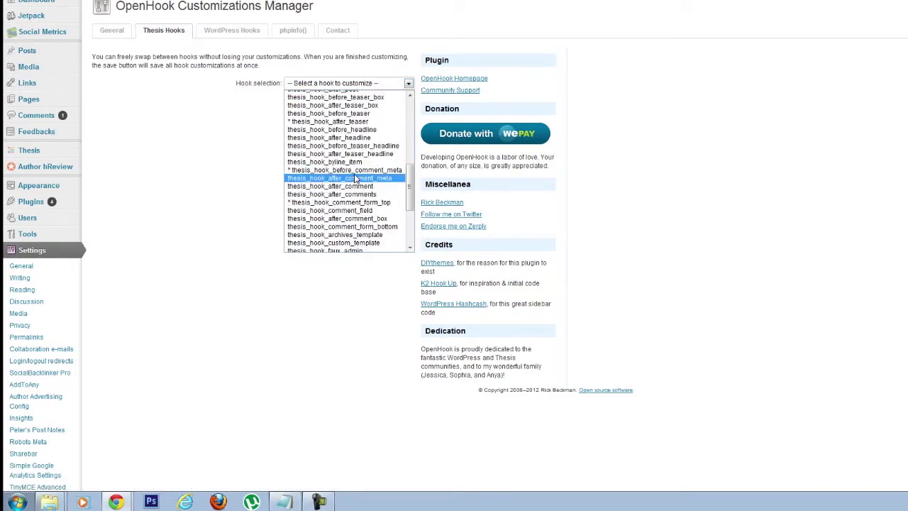
click(357, 170)
- Copy the fb-comments div code from Facebook into the hook box and save the changes
click(227, 184)
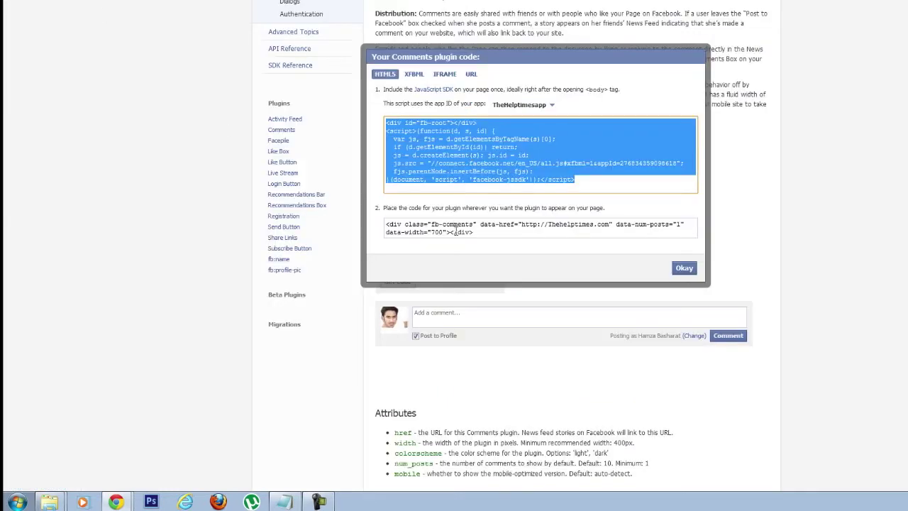
click(455, 233)
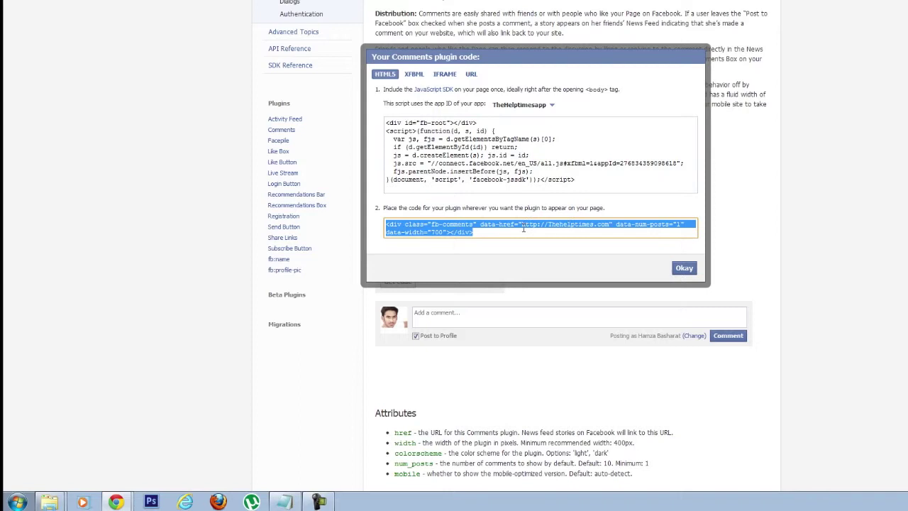
right_click(524, 228)
click(553, 274)
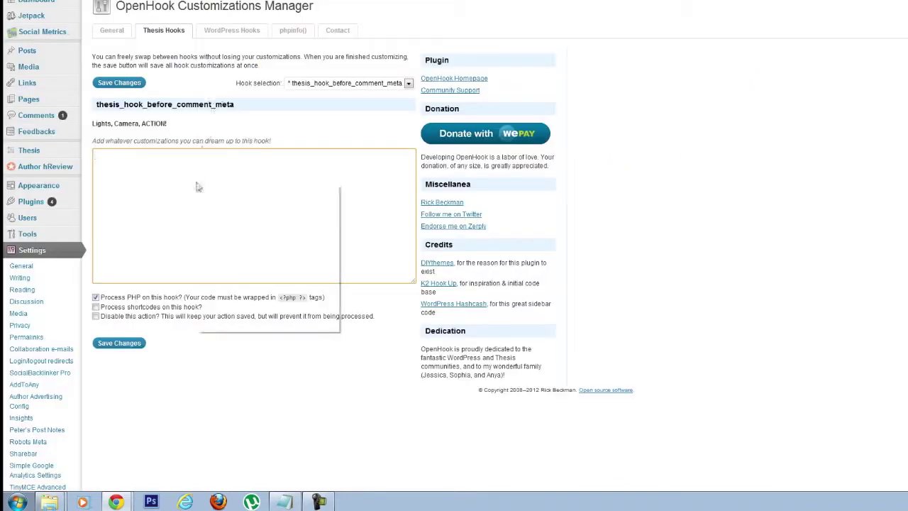
right_click(197, 185)
click(234, 238)
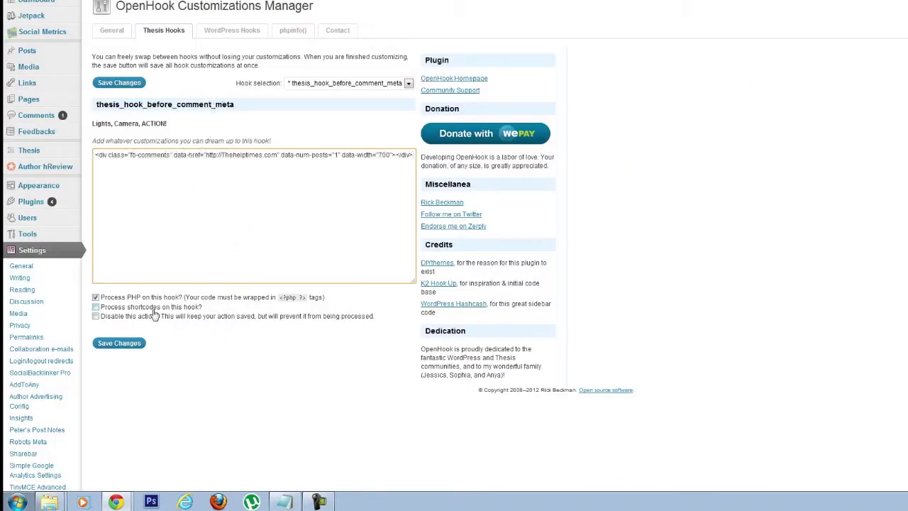
click(121, 343)
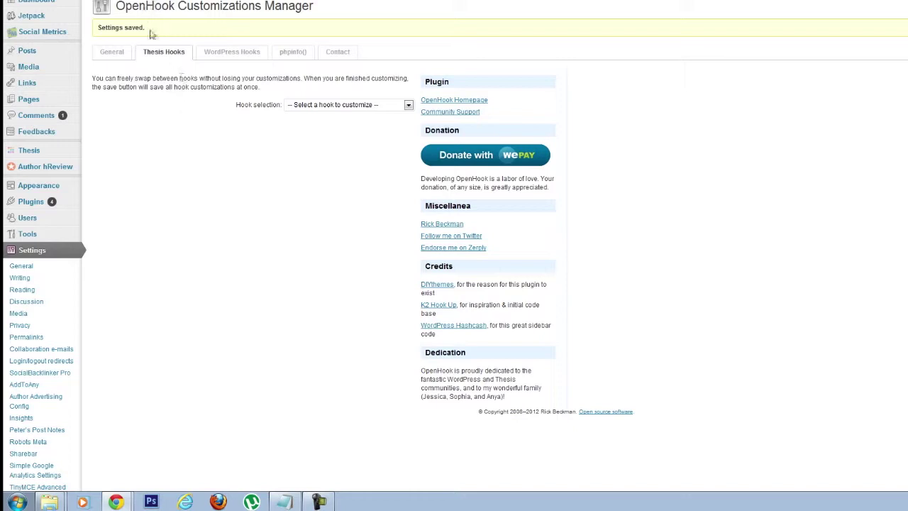
- Reload the article and draft 'you have successfully enabled facebook commenting' in the Facebook comment box
drag(147, 28, 97, 29)
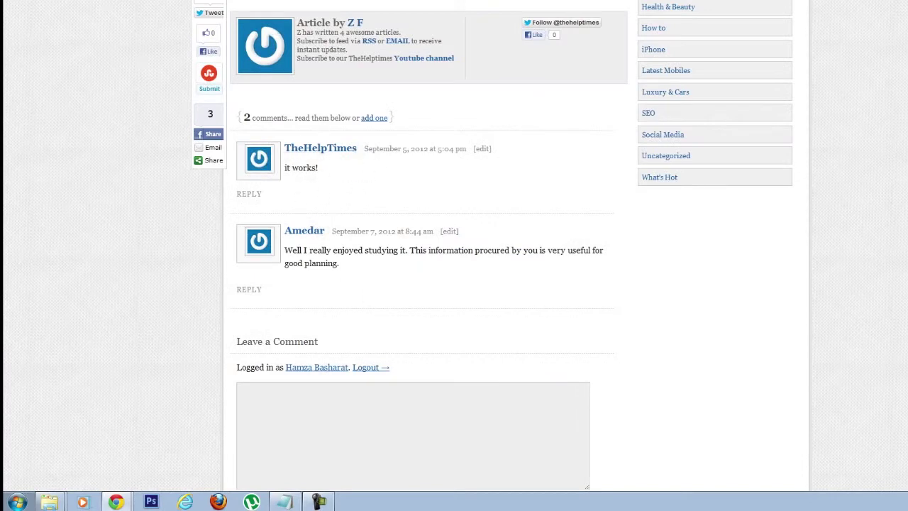
key(F5)
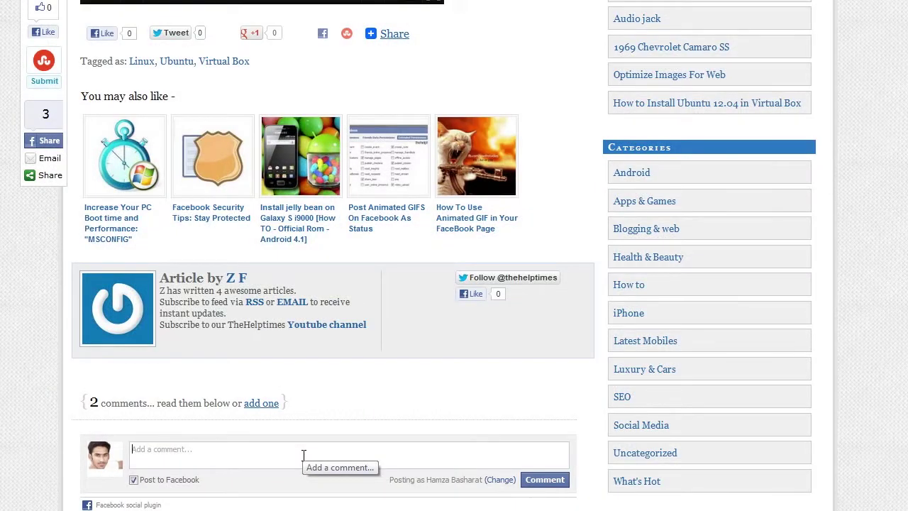
text(you have succesfully enab)
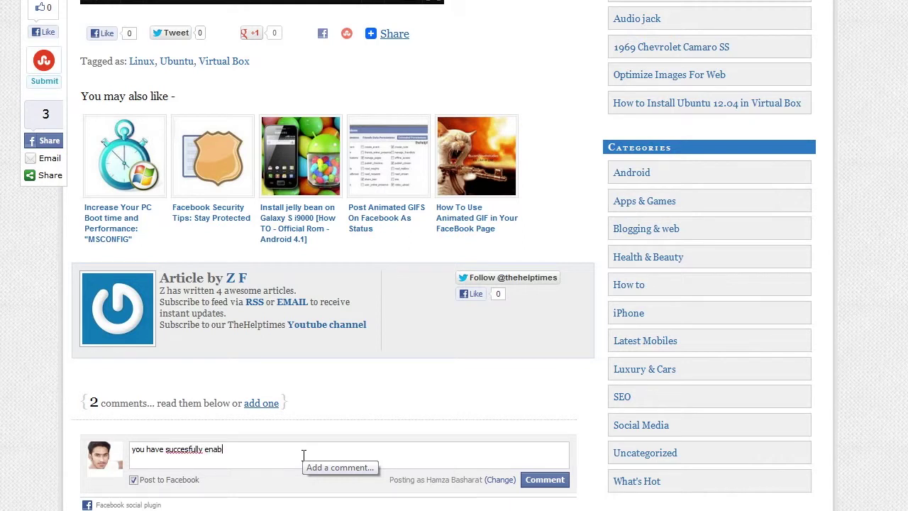
text(led fa)
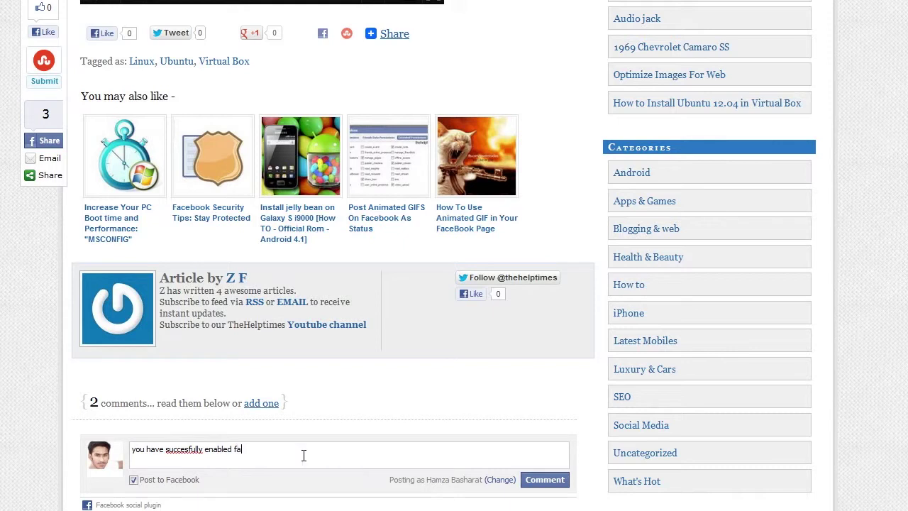
text(cebbok )
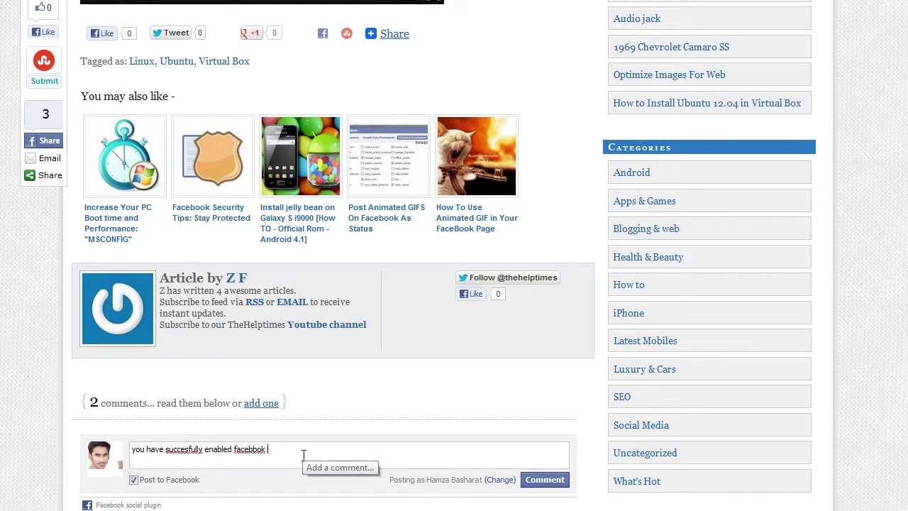
text(commenting)
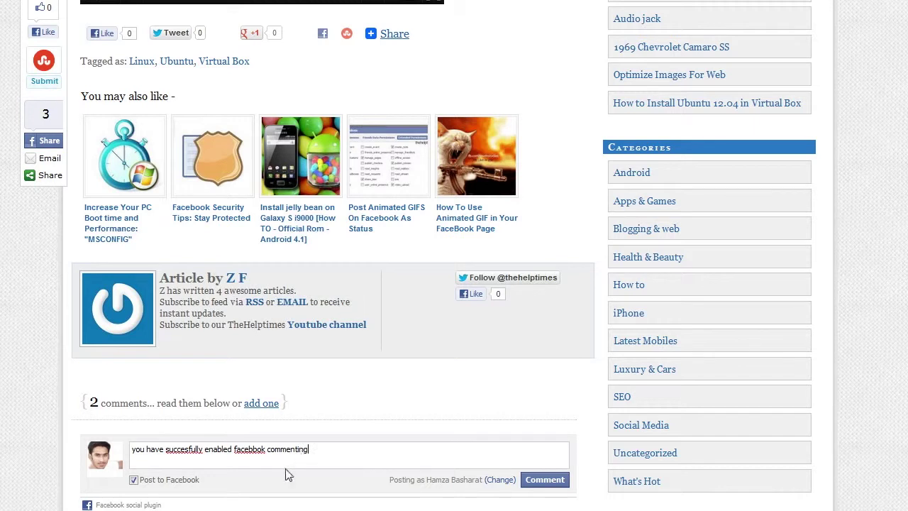
right_click(177, 452)
click(294, 182)
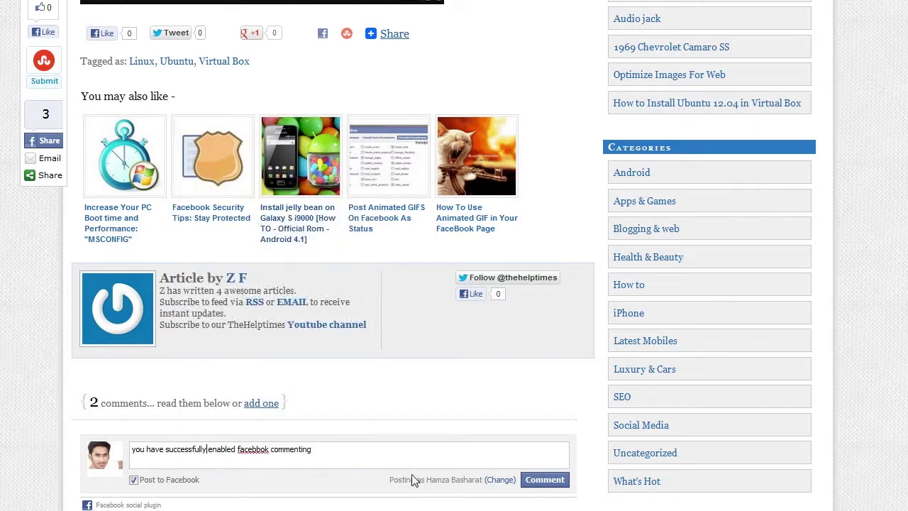